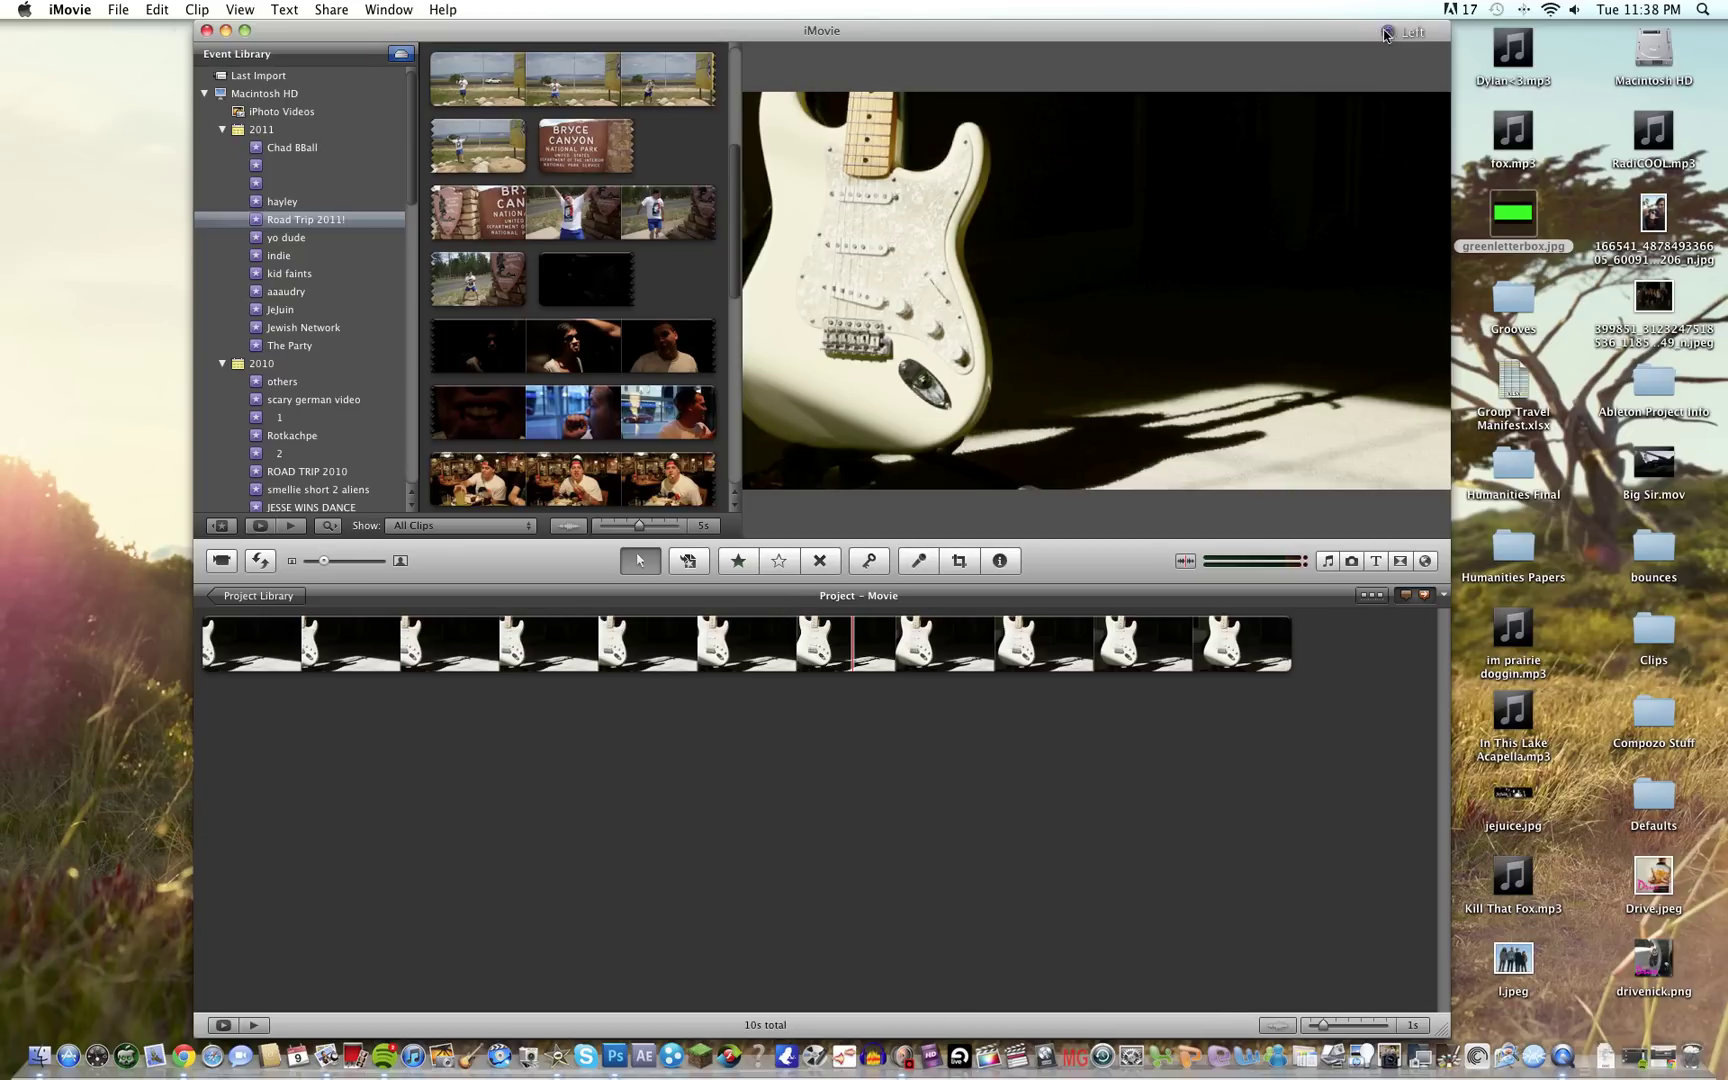
Step: Drop greenletterbox.jpg onto the guitar clip's start as a Green Screen overlay
{"action": "left_click_drag", "start_coordinate": [1388, 33], "coordinate": [1378, 33]}
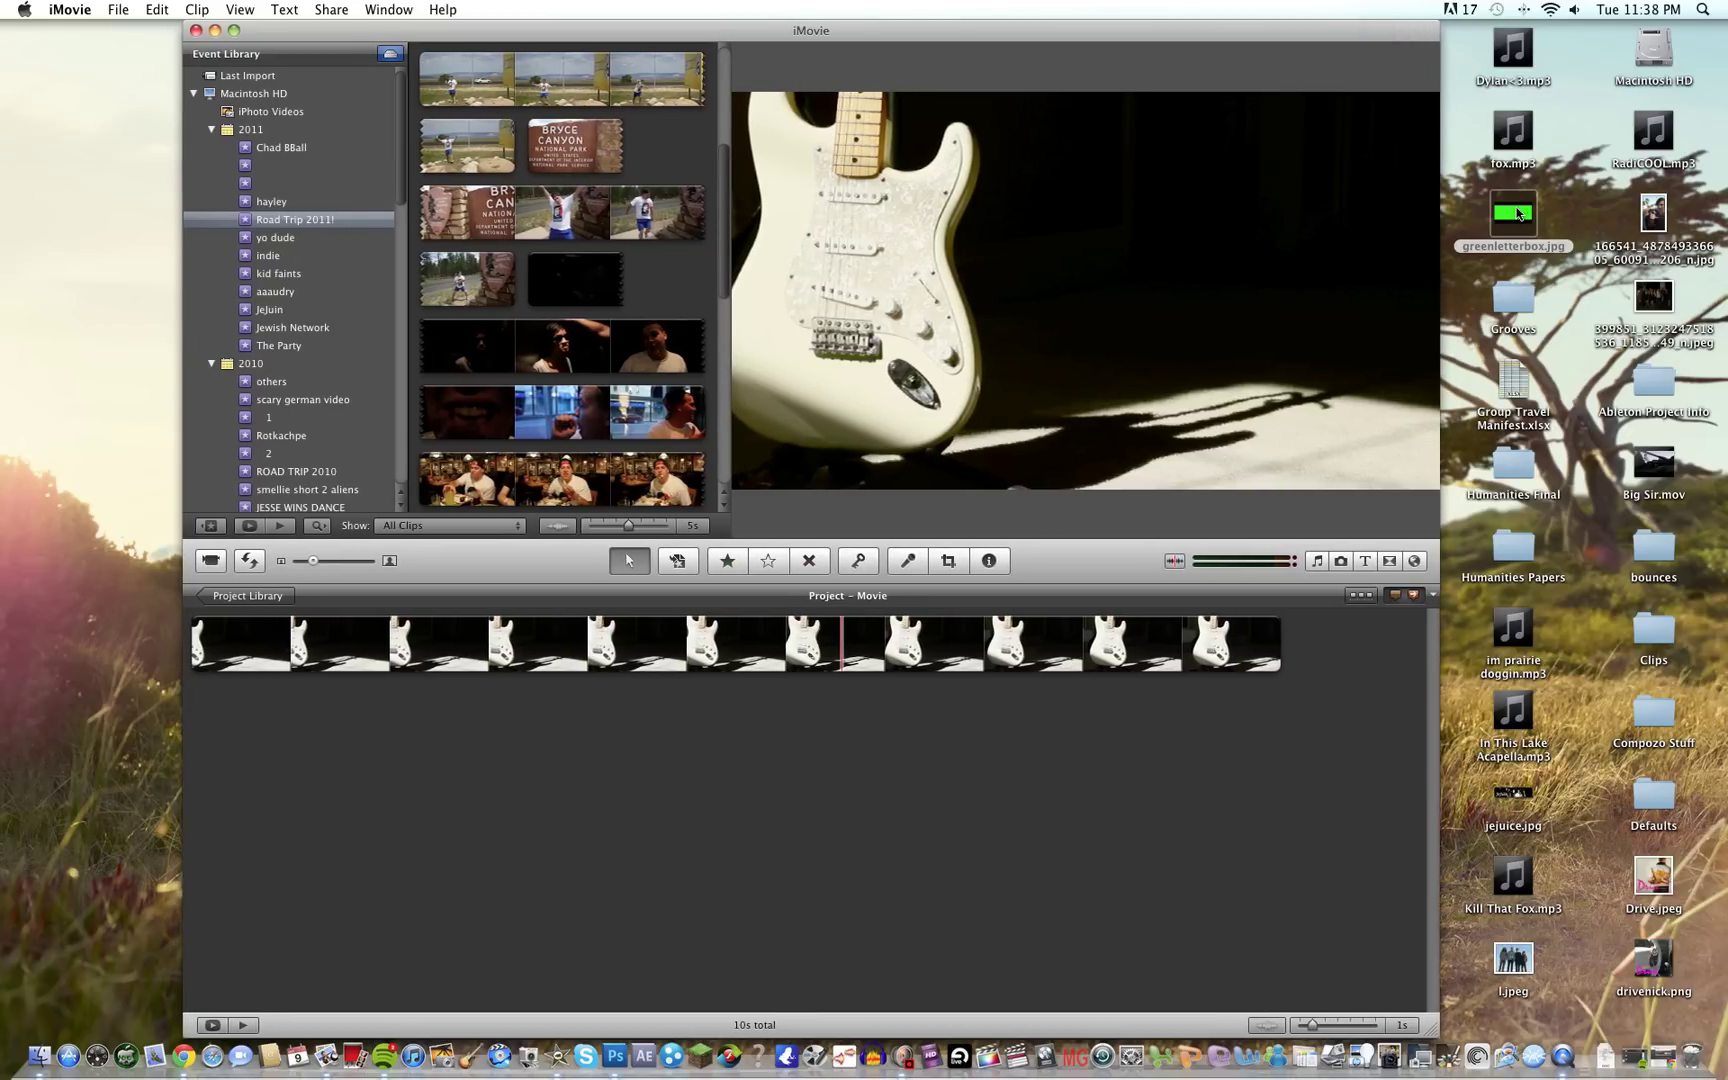
{"action": "left_click_drag", "start_coordinate": [1514, 221], "coordinate": [203, 649]}
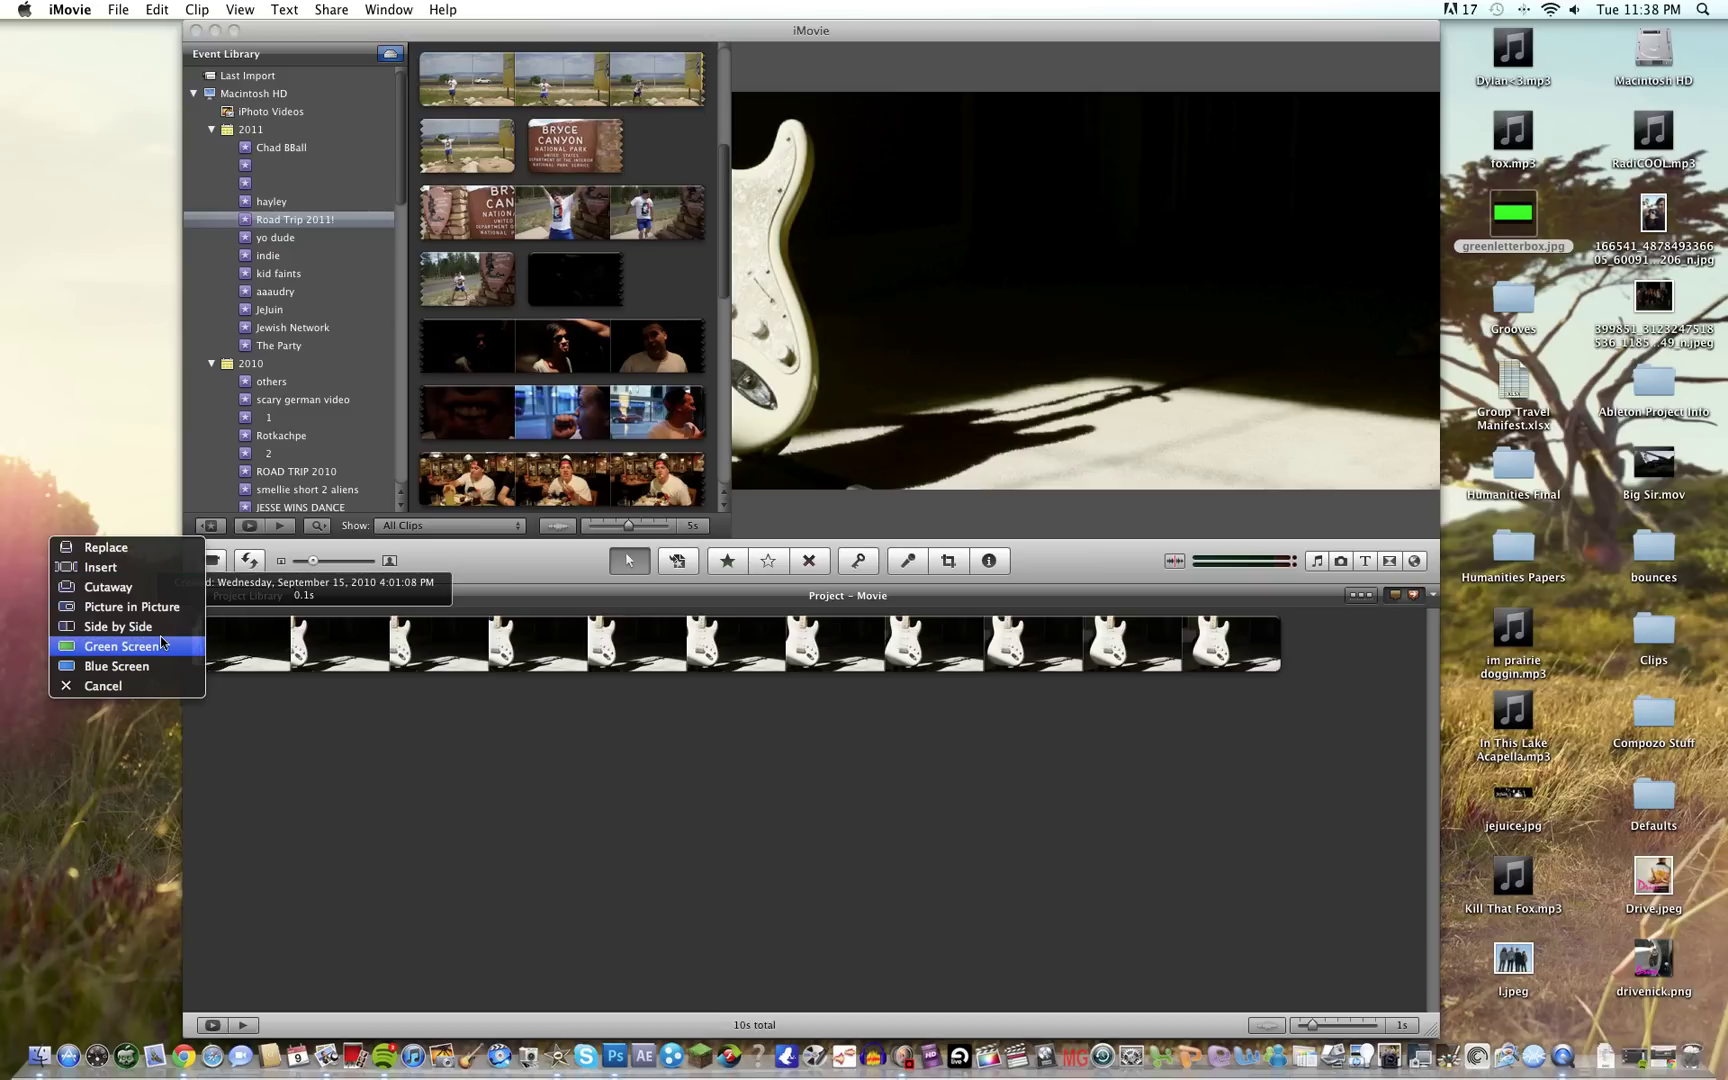
{"action": "left_click", "coordinate": [161, 635]}
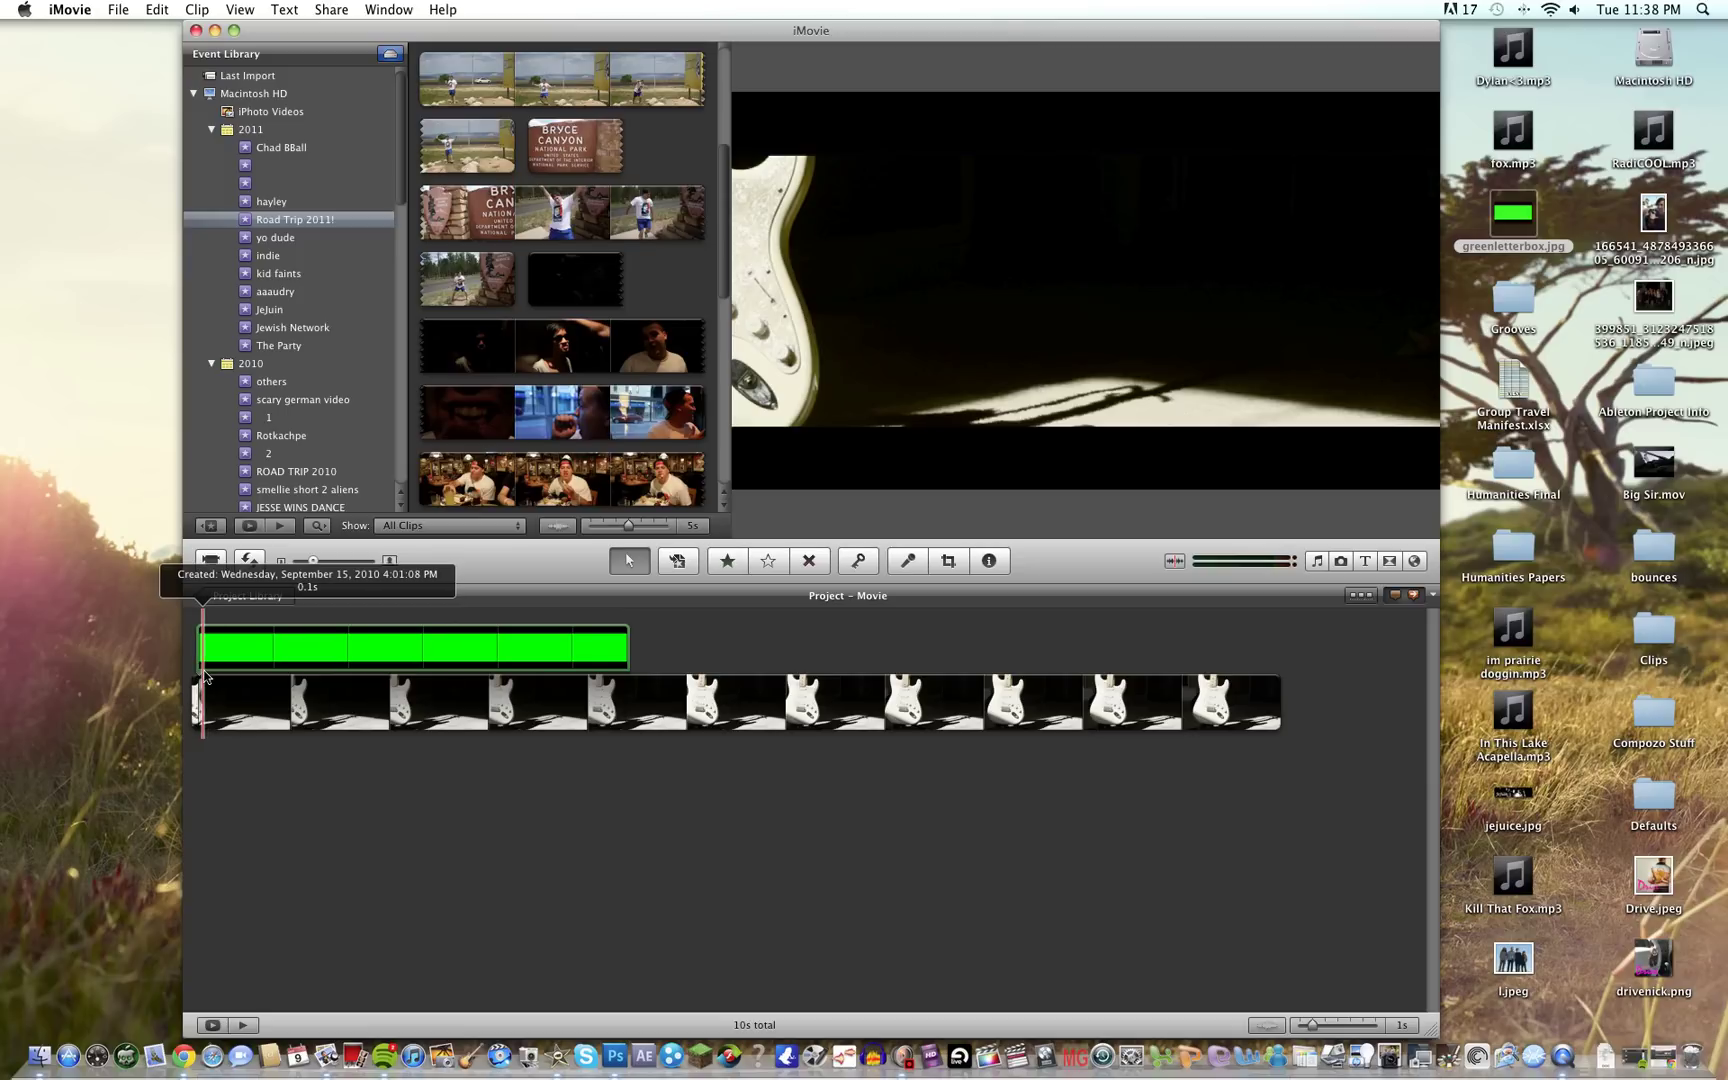
{"action": "key", "text": "space"}
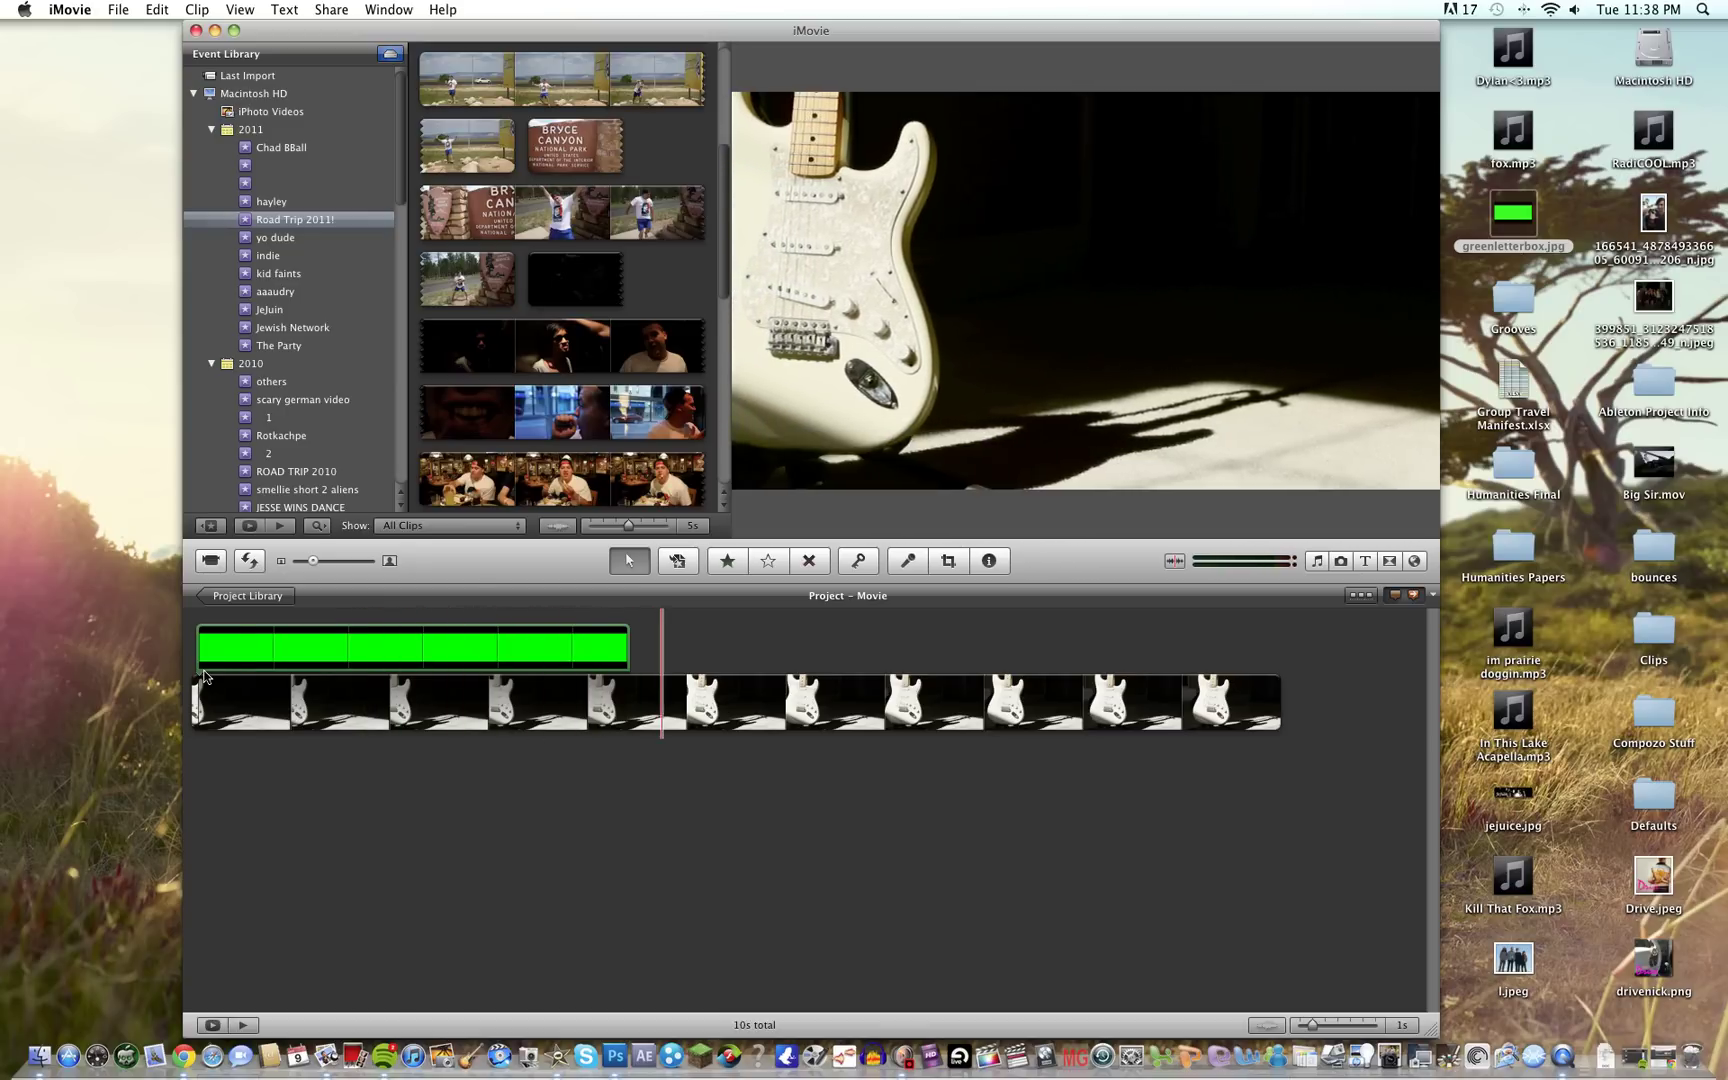
{"action": "key", "text": "space"}
{"action": "key", "text": "space"}
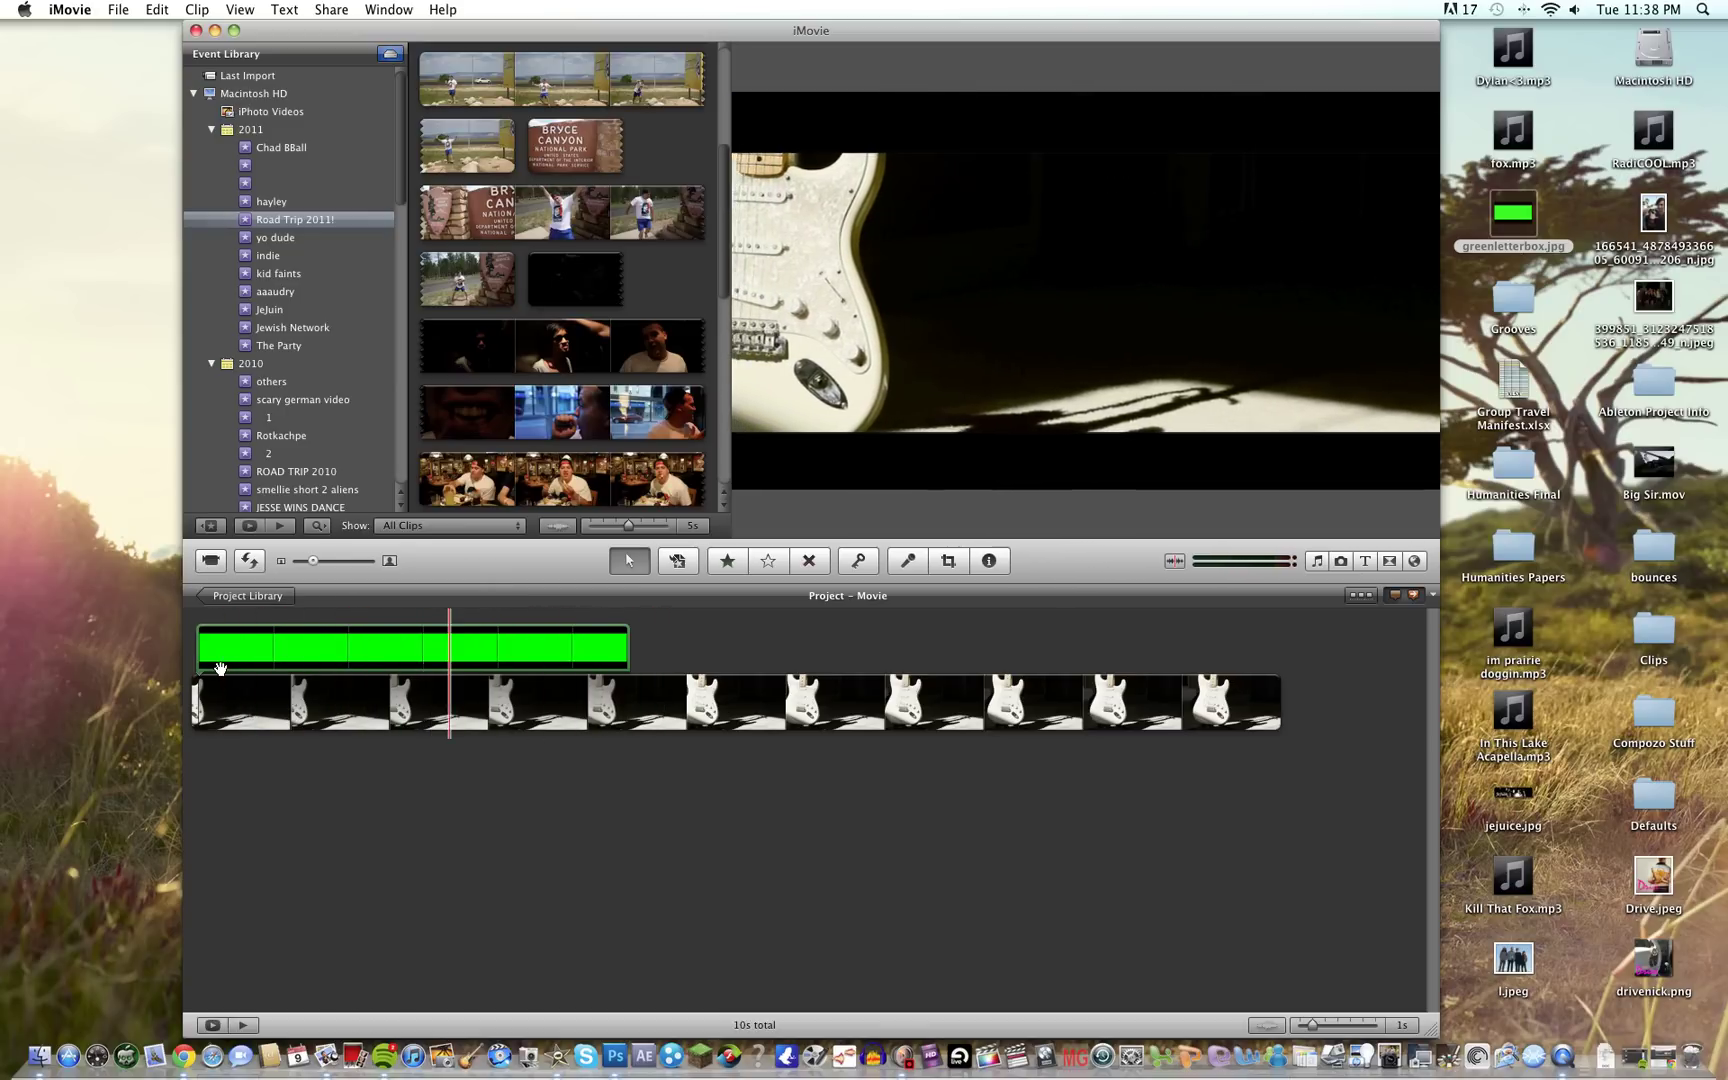
{"action": "key", "text": "space"}
Step: Switch the letterbox image from Ken Burns to a still Crop in its cropping settings
{"action": "left_click", "coordinate": [211, 661]}
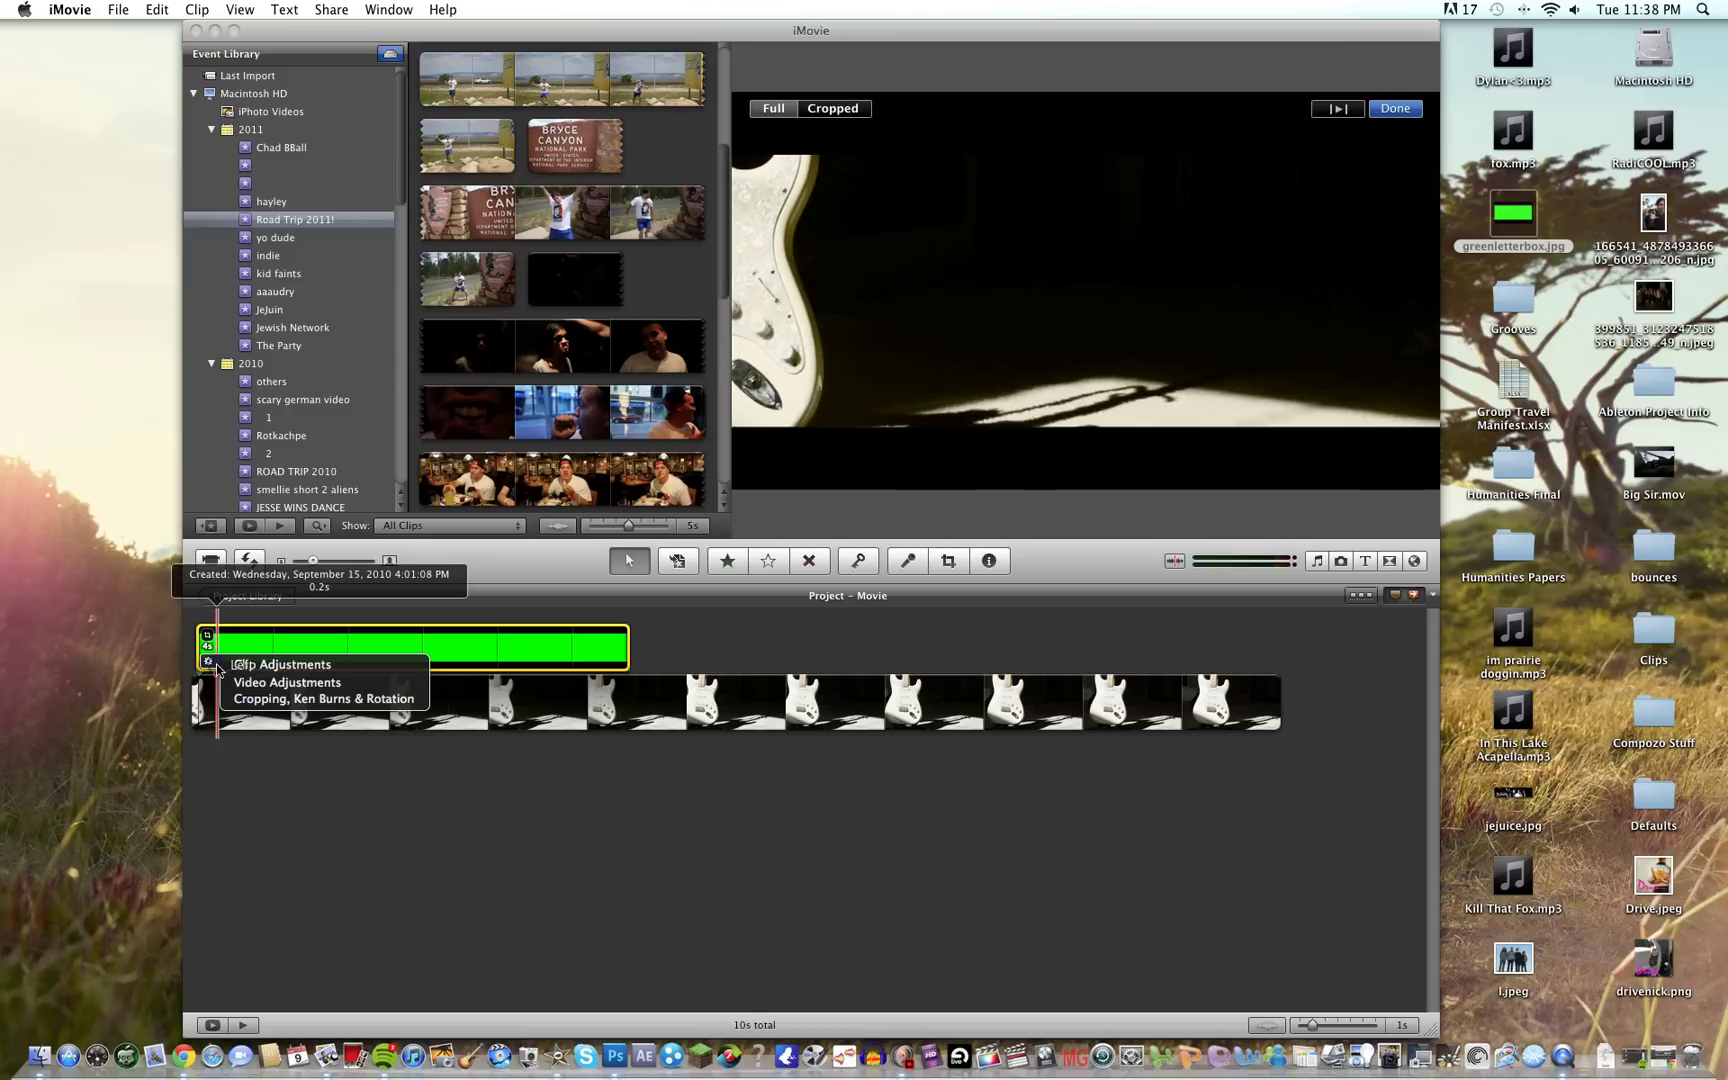
{"action": "left_click", "coordinate": [261, 698]}
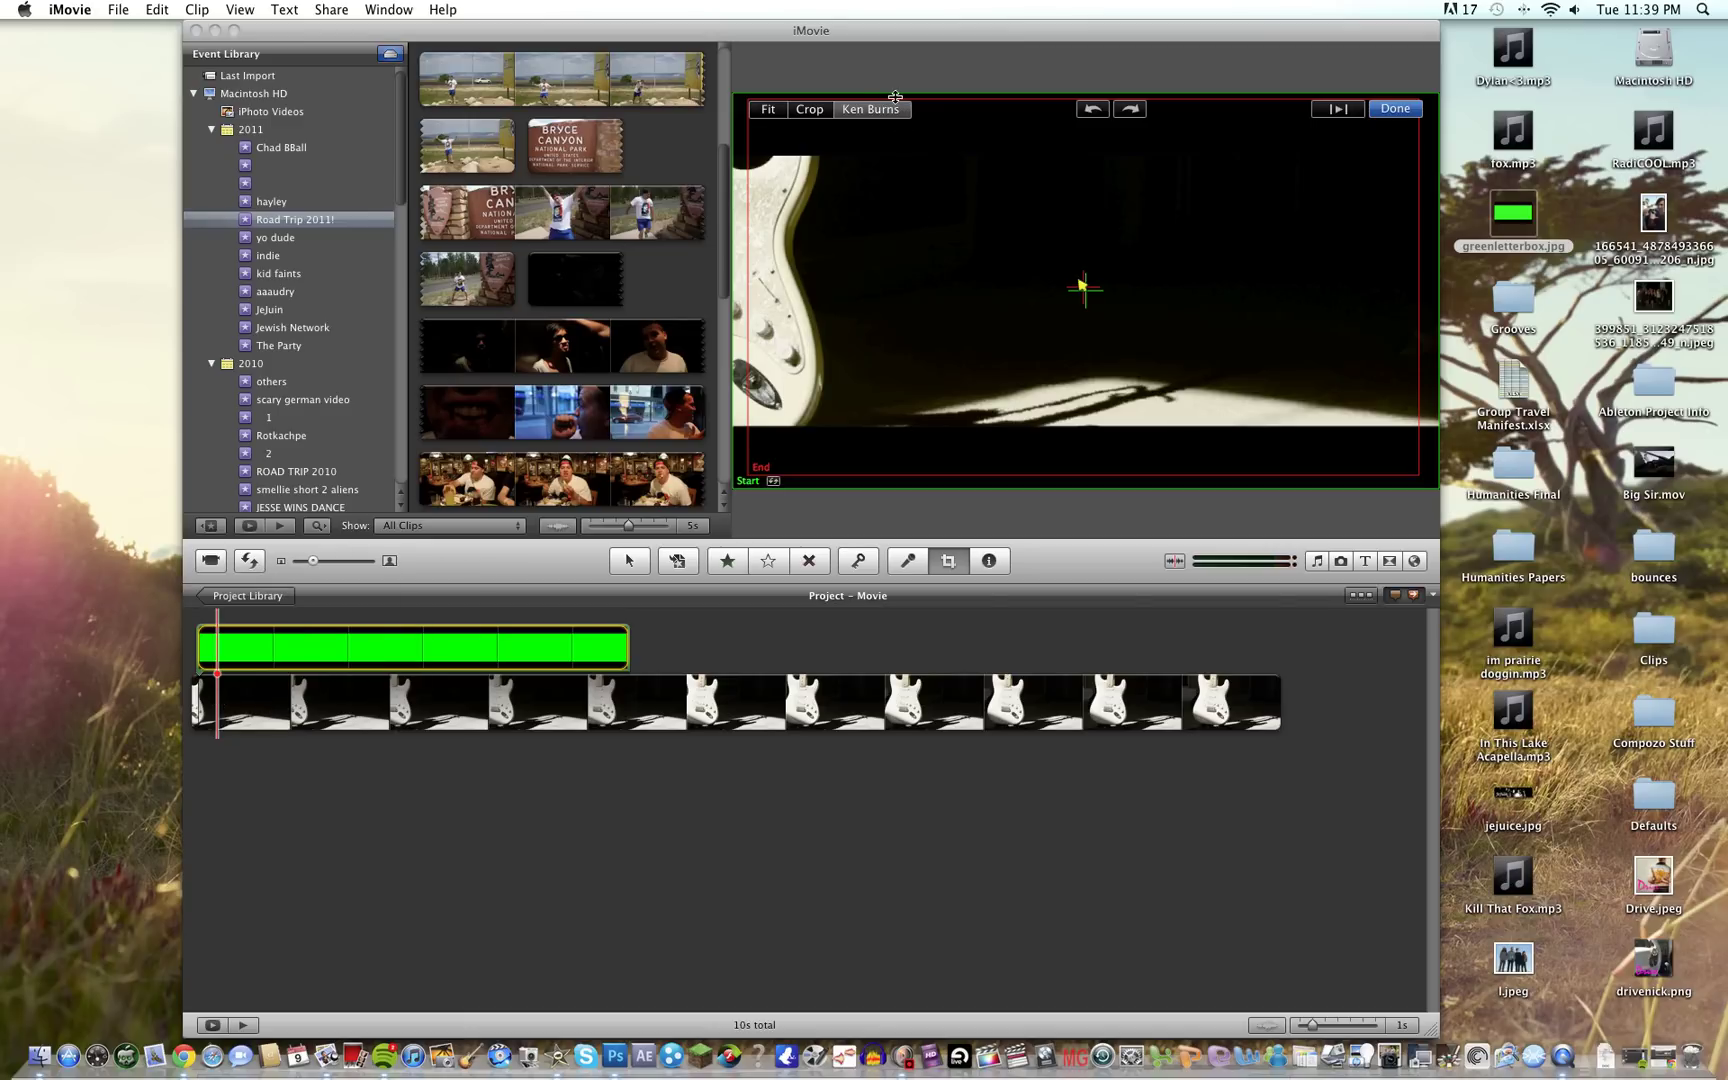
{"action": "left_click", "coordinate": [811, 109]}
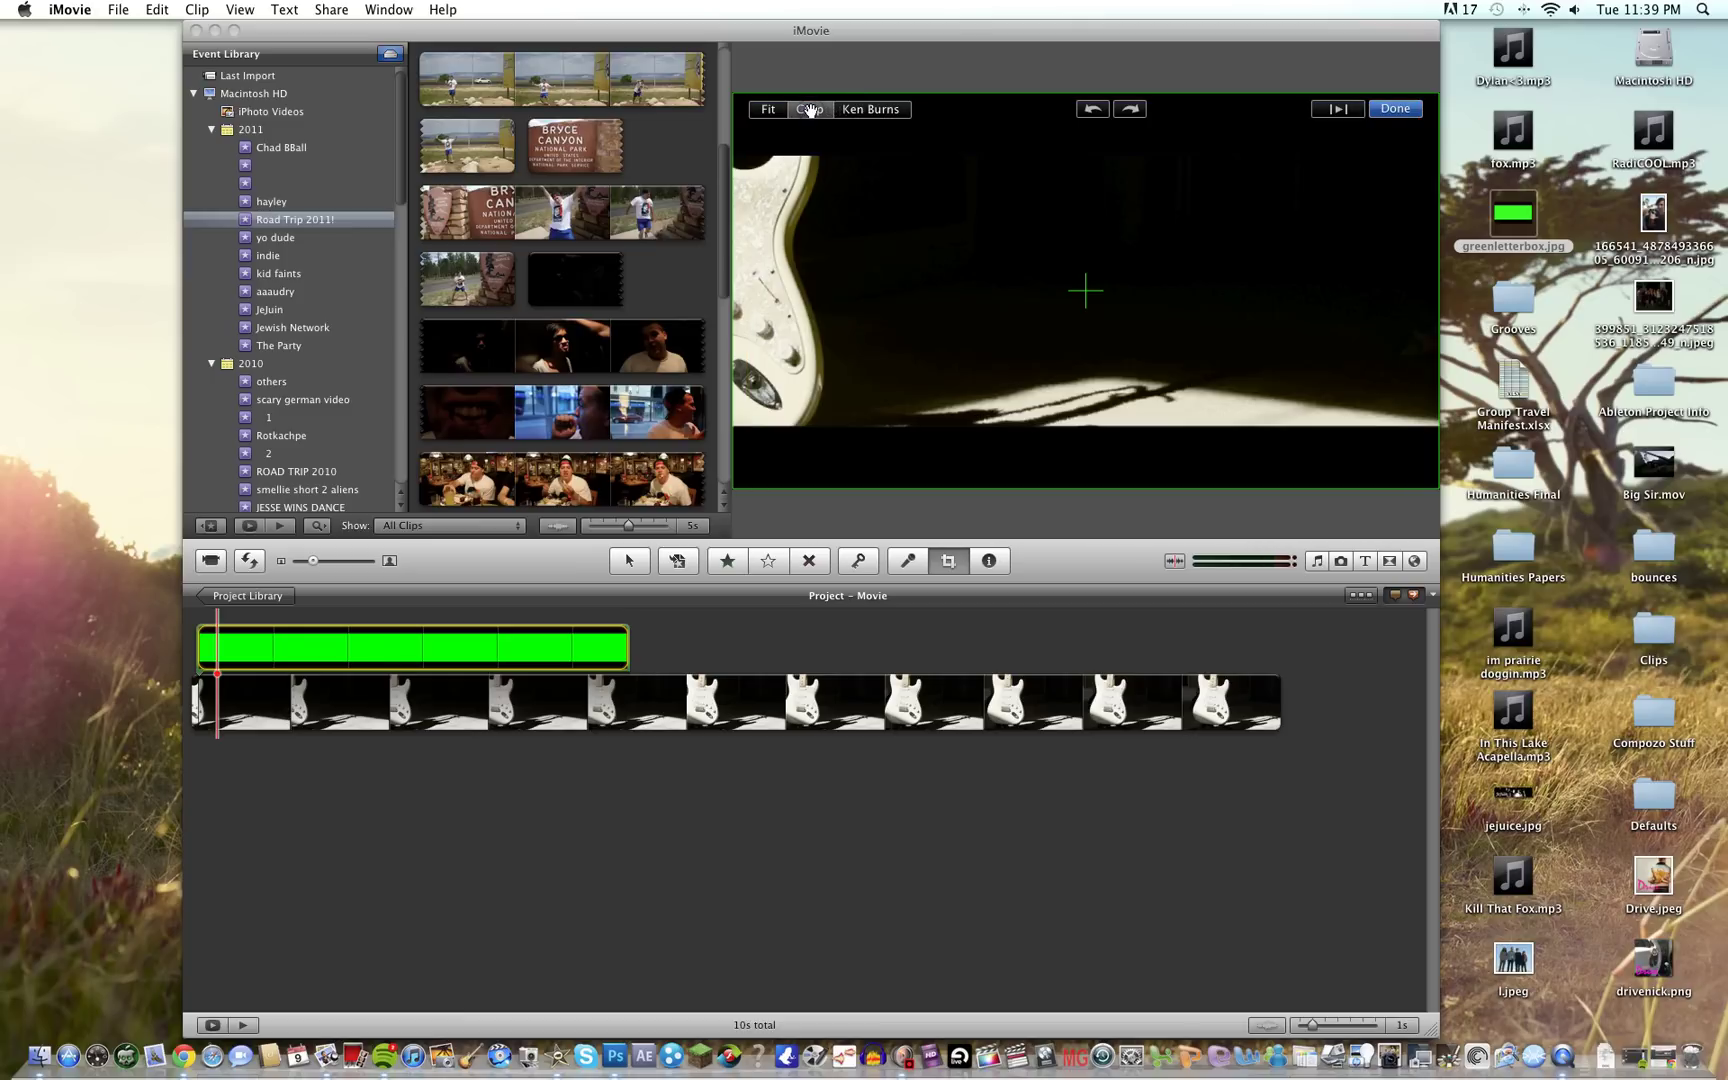
{"action": "left_click", "coordinate": [1395, 109]}
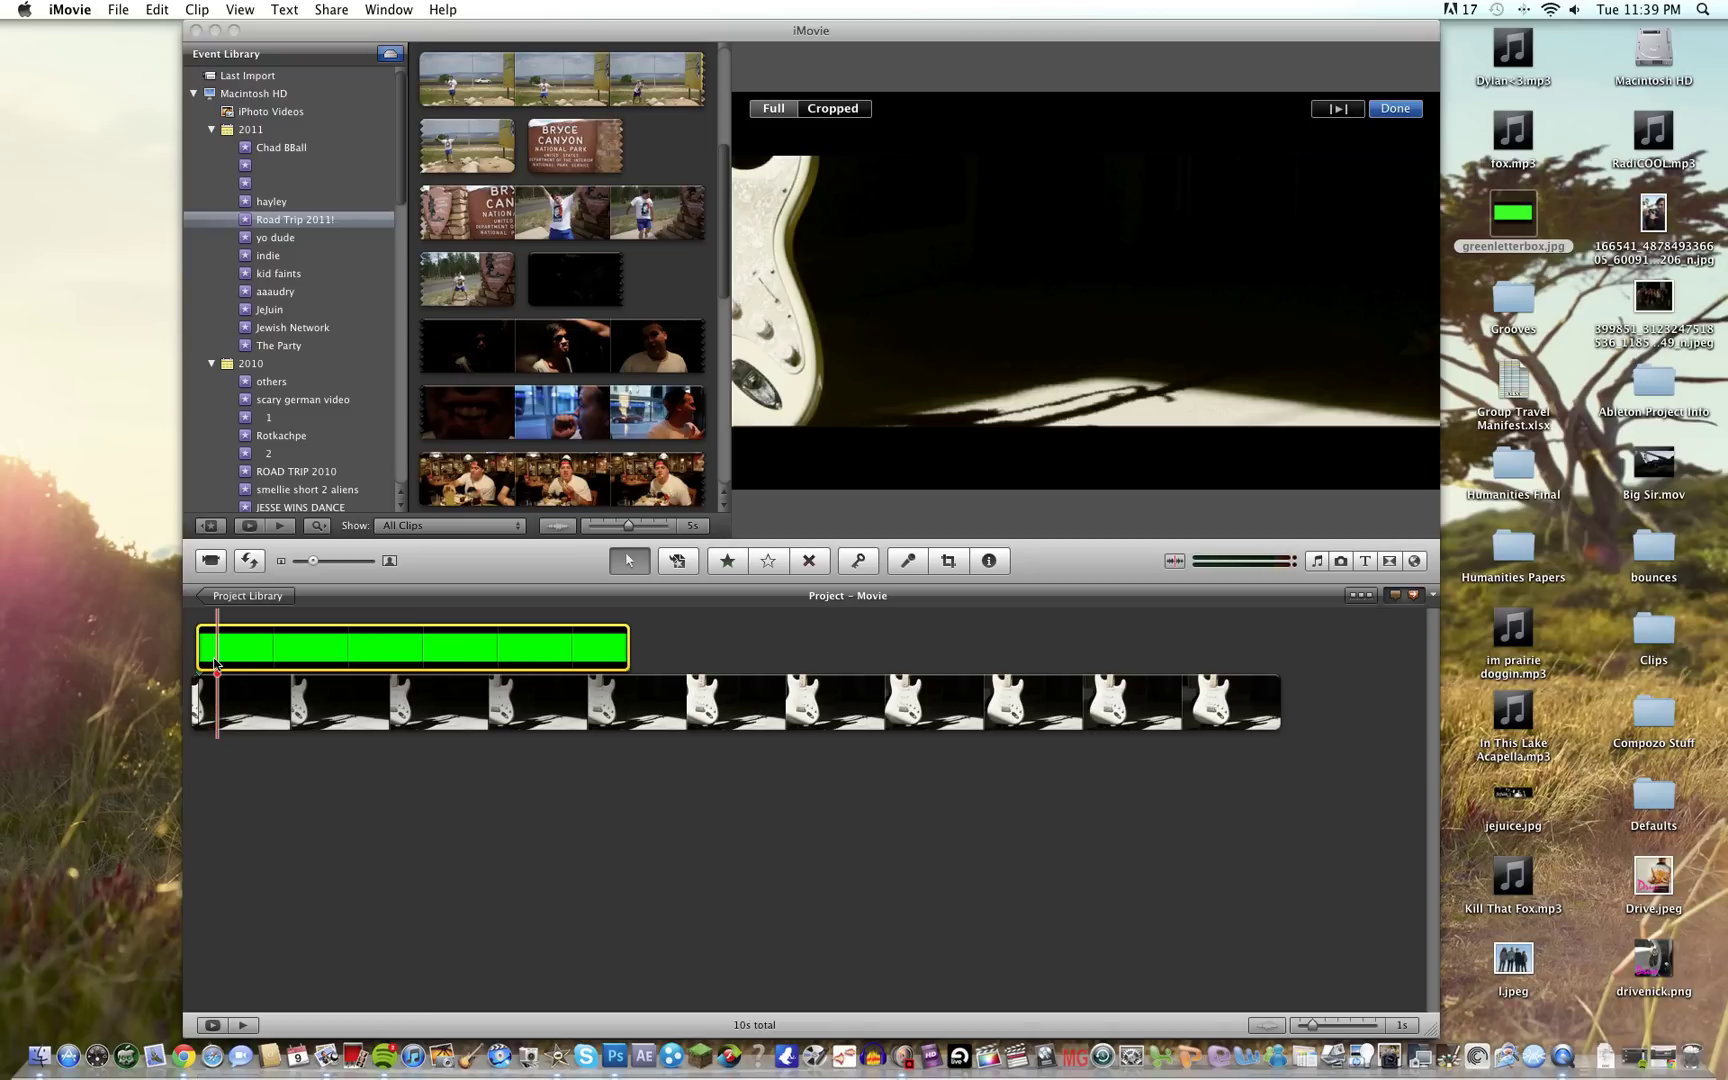
{"action": "mouse_move", "coordinate": [249, 708]}
{"action": "left_click", "coordinate": [215, 653]}
{"action": "key", "text": "space"}
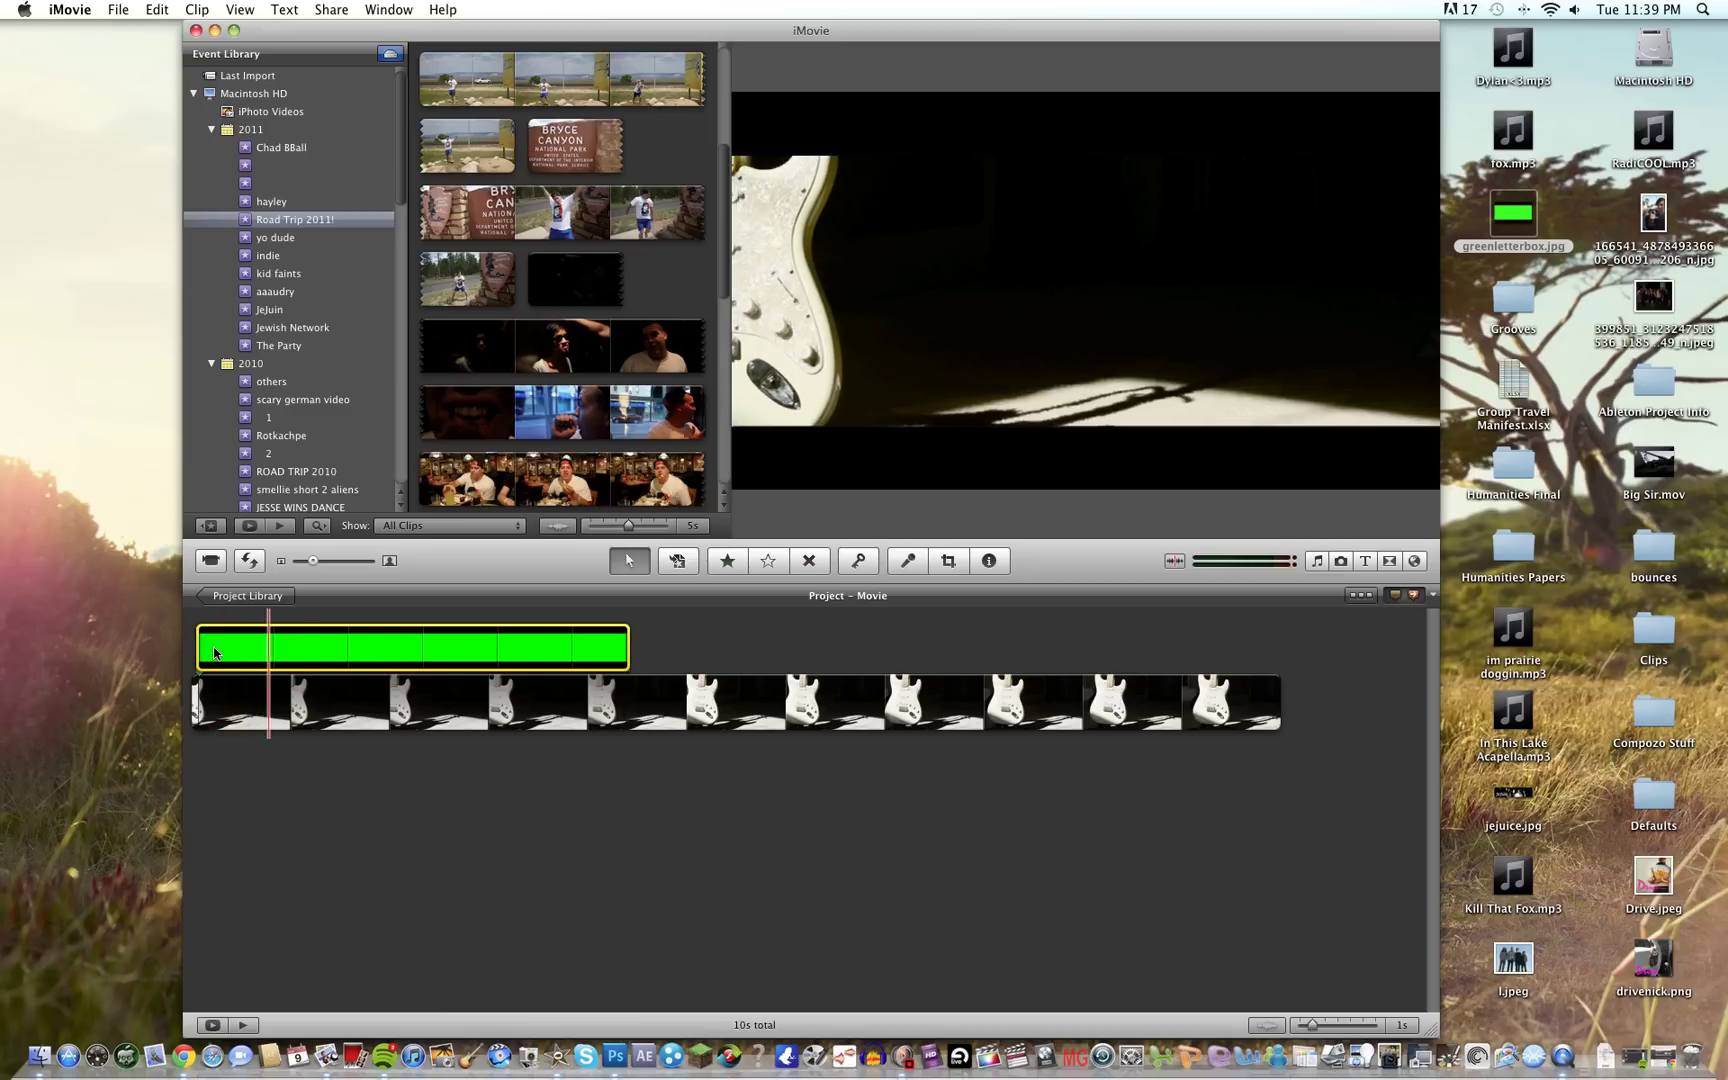